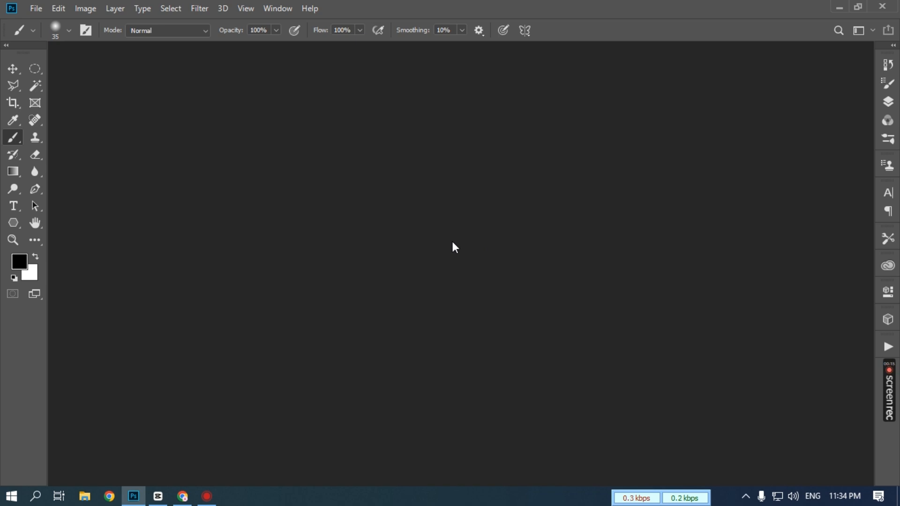
Open the portrait photo Untitled-1.jpg and enlarge it in the view.
click(40, 2)
click(59, 35)
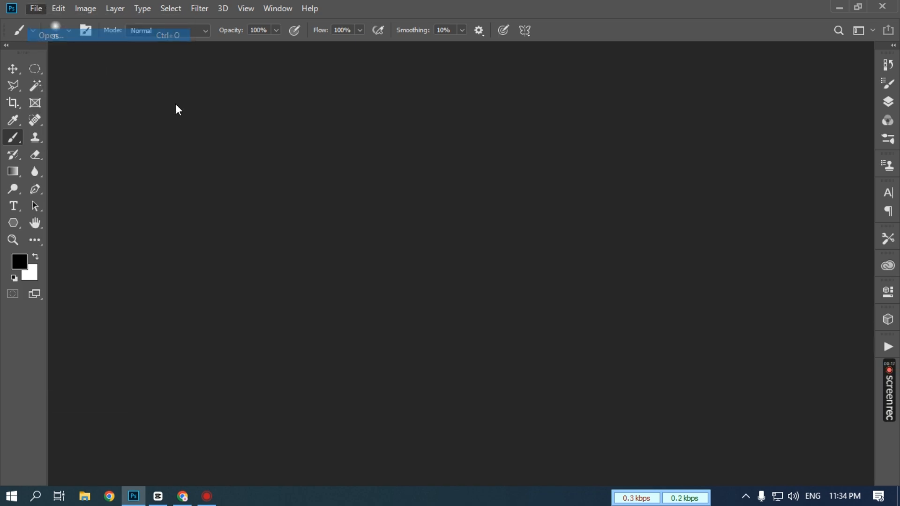
click(381, 210)
click(662, 376)
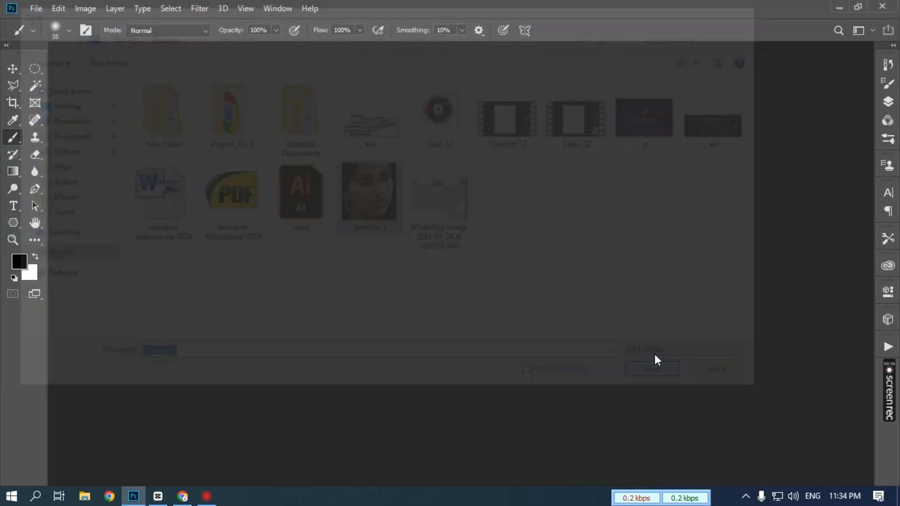
key(ctrl+plus)
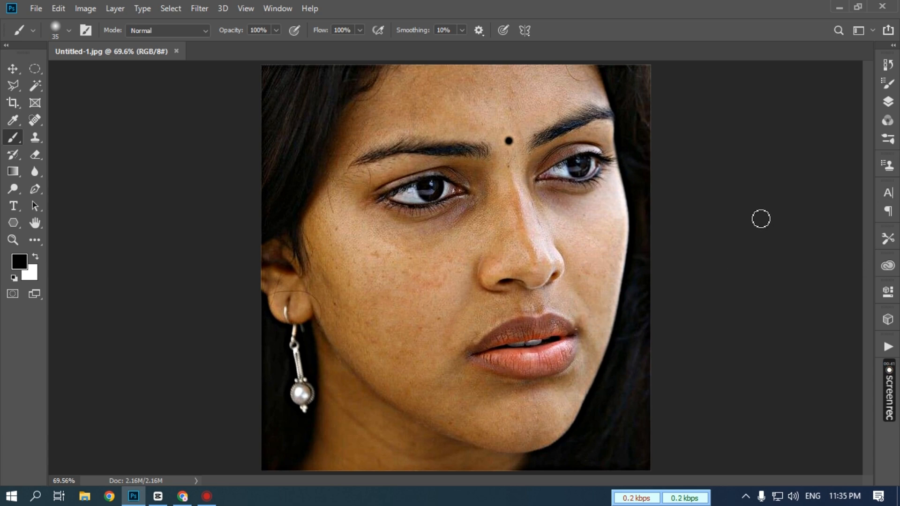
Duplicate the Background layer and set the copy's blend mode to Vivid Light.
click(888, 102)
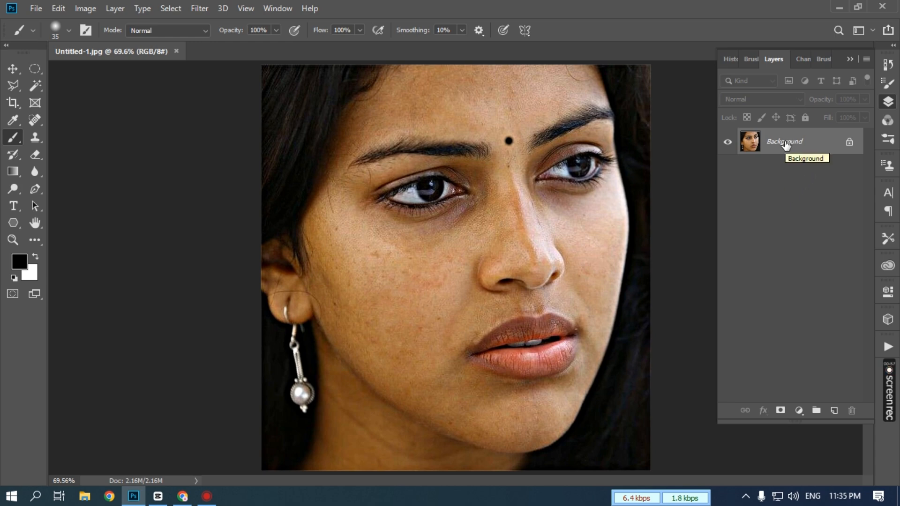
drag(786, 144, 835, 409)
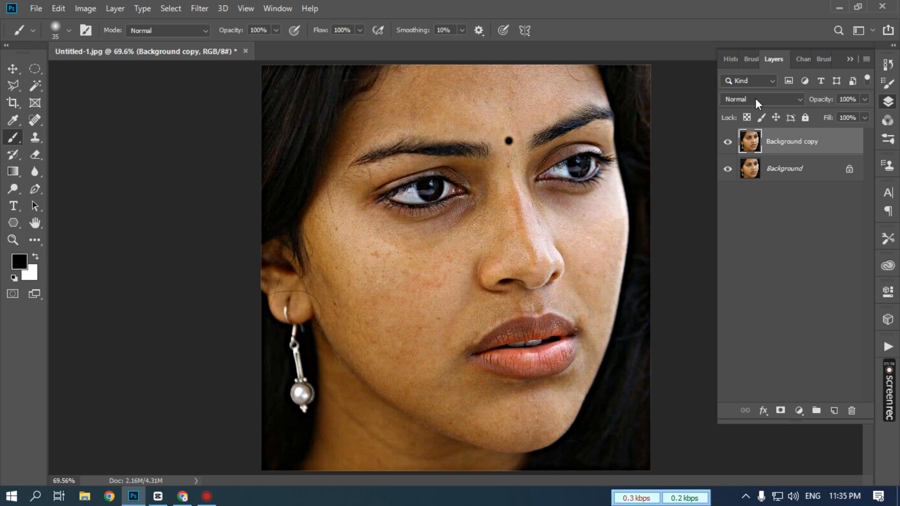
click(799, 99)
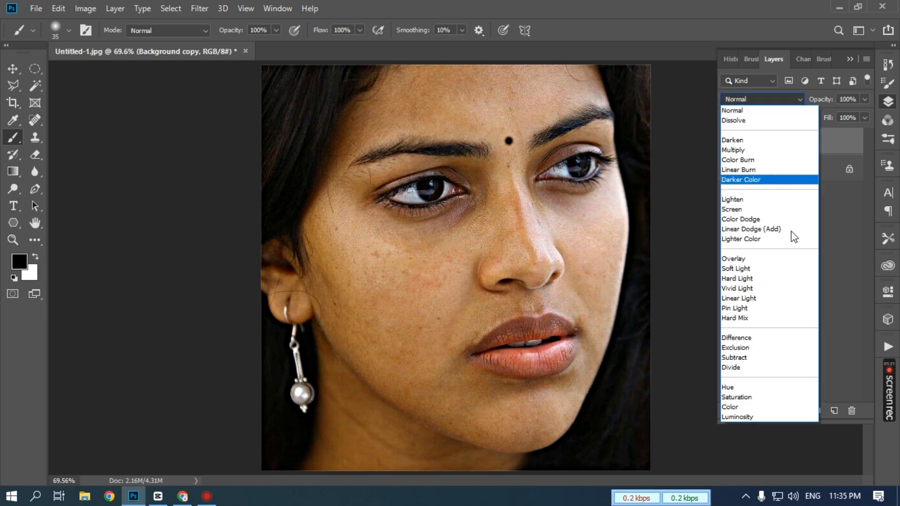
click(751, 289)
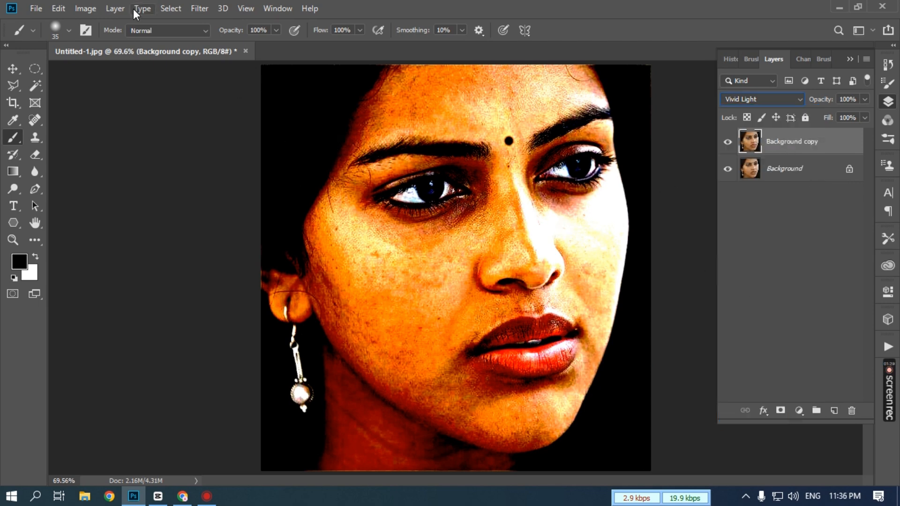
Invert the colours of the Background copy layer.
click(86, 7)
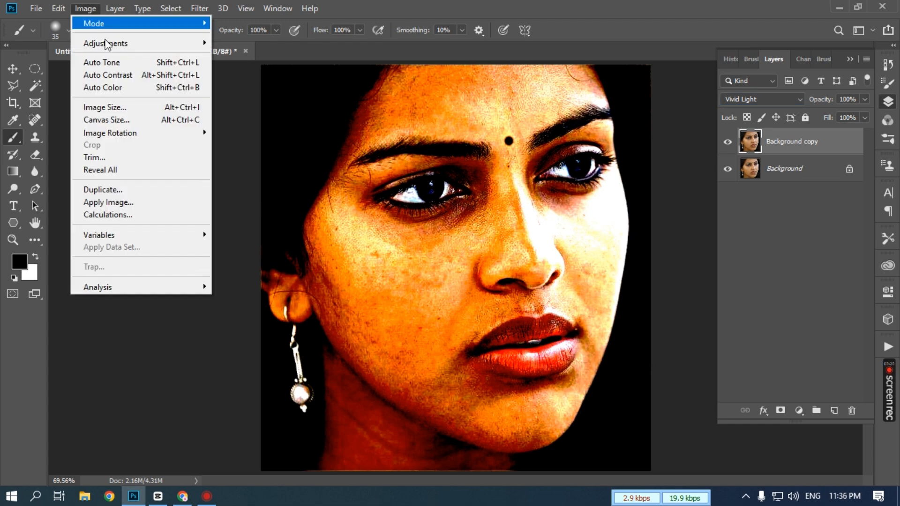
mouse_move(151, 44)
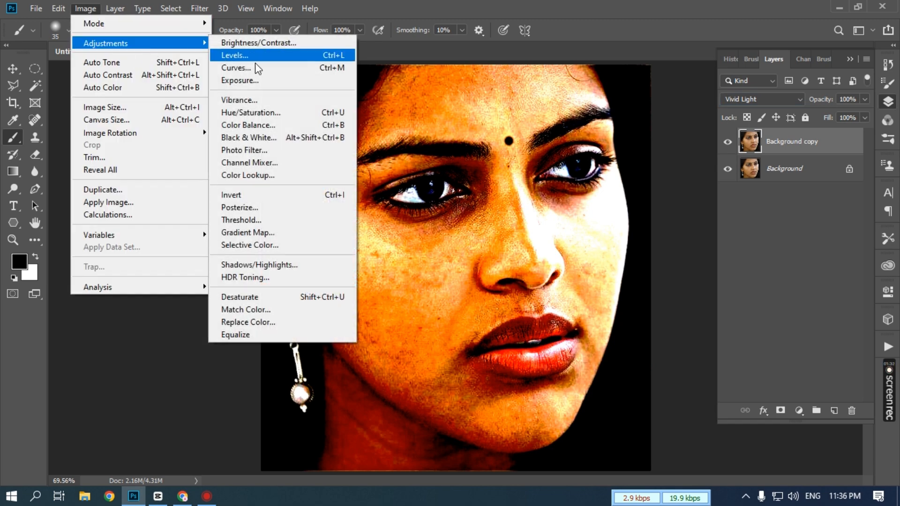
click(242, 196)
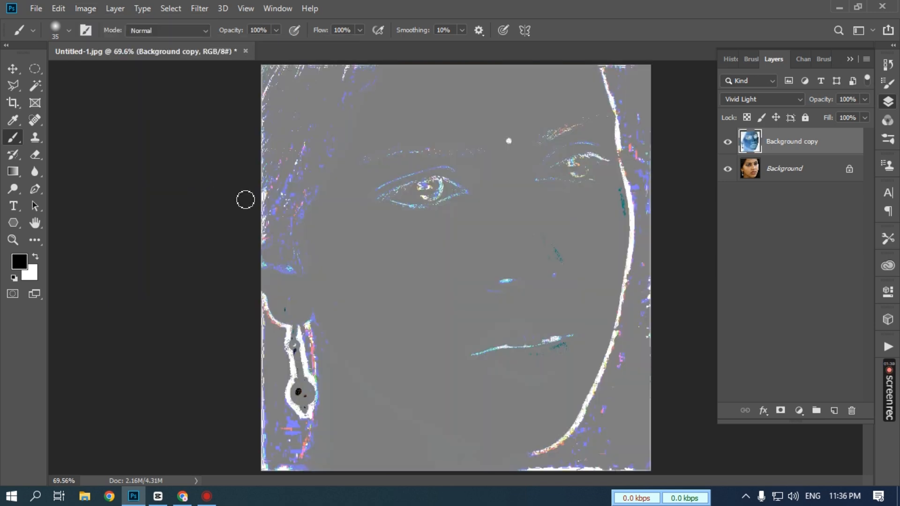
Apply a High Pass filter to the Background copy layer with a radius of about 10 pixels.
click(200, 9)
mouse_move(268, 271)
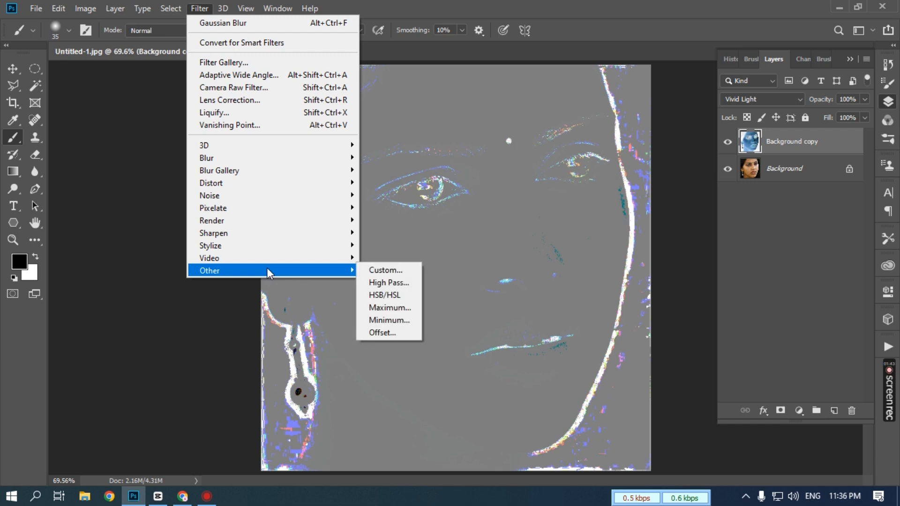
click(403, 290)
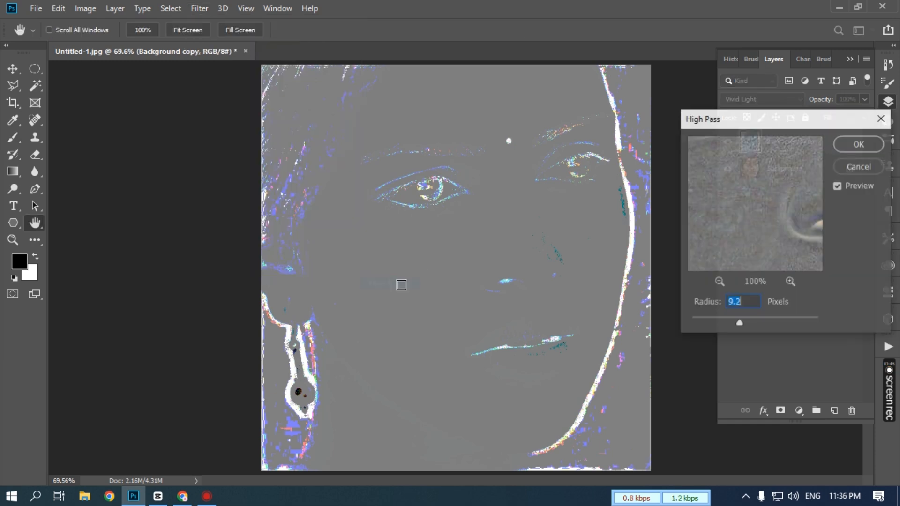
key(Down)
key(Down)
key(Down)
key(Down)
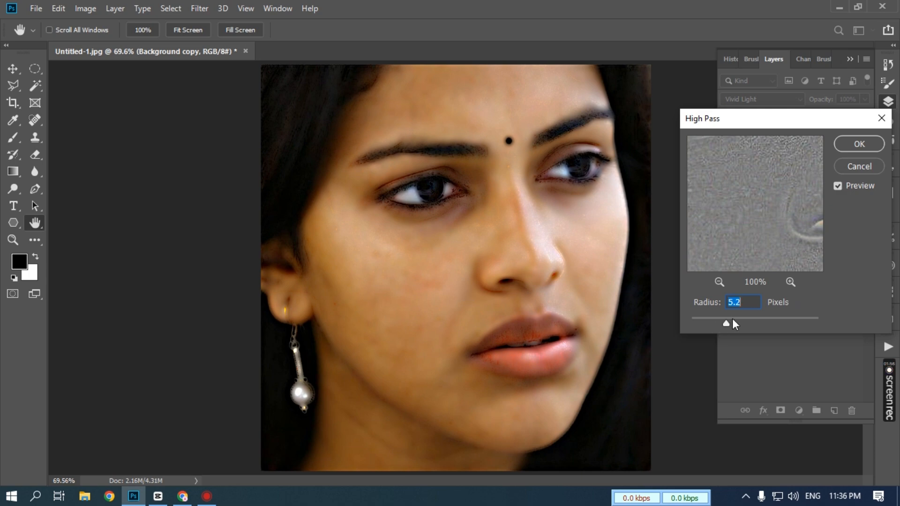
mouse_move(727, 324)
mouse_down()
mouse_move(751, 325)
mouse_move(734, 324)
mouse_move(741, 322)
mouse_up()
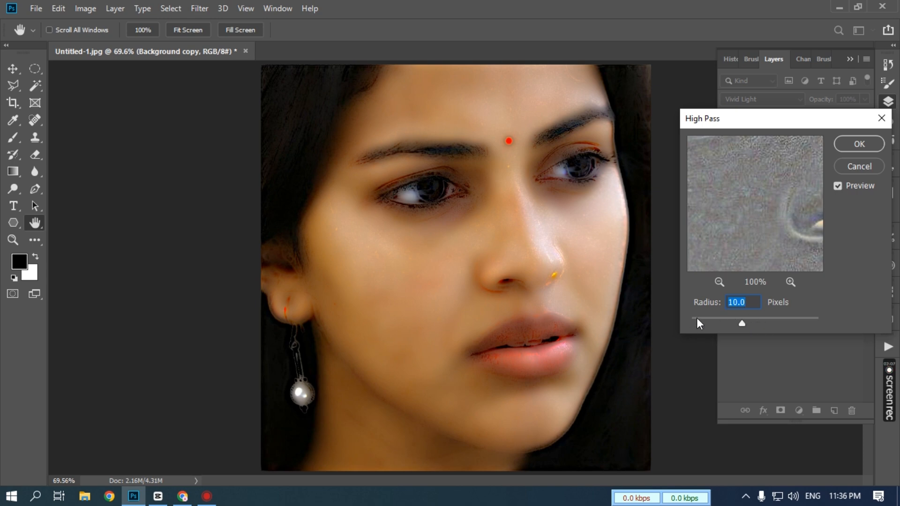
mouse_move(741, 323)
mouse_down()
mouse_move(728, 324)
mouse_move(746, 322)
mouse_move(736, 323)
mouse_up()
click(861, 144)
key(b)
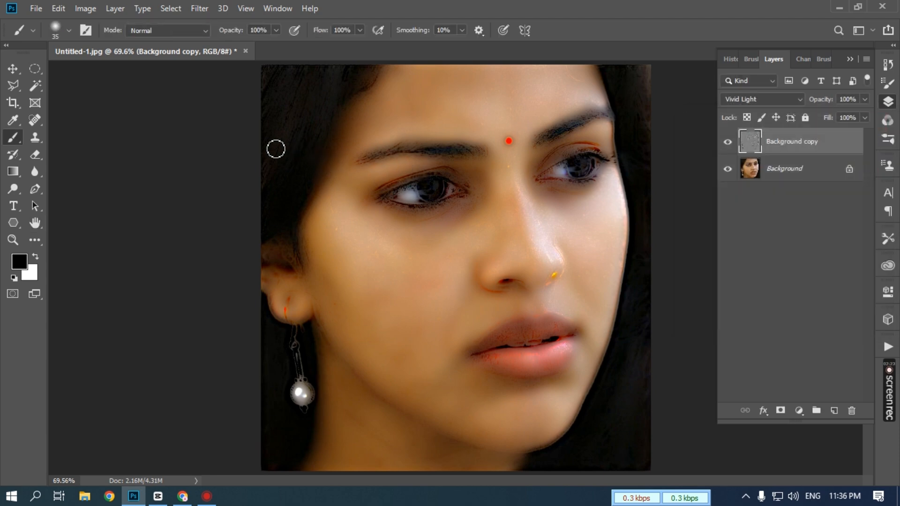
Apply a Gaussian Blur with a radius of 2.1 pixels to the Background copy layer.
click(199, 9)
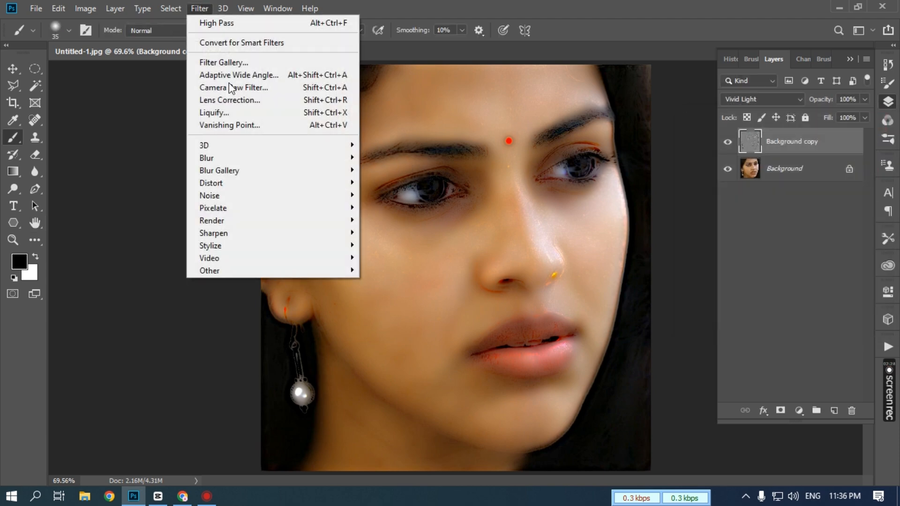
mouse_move(291, 158)
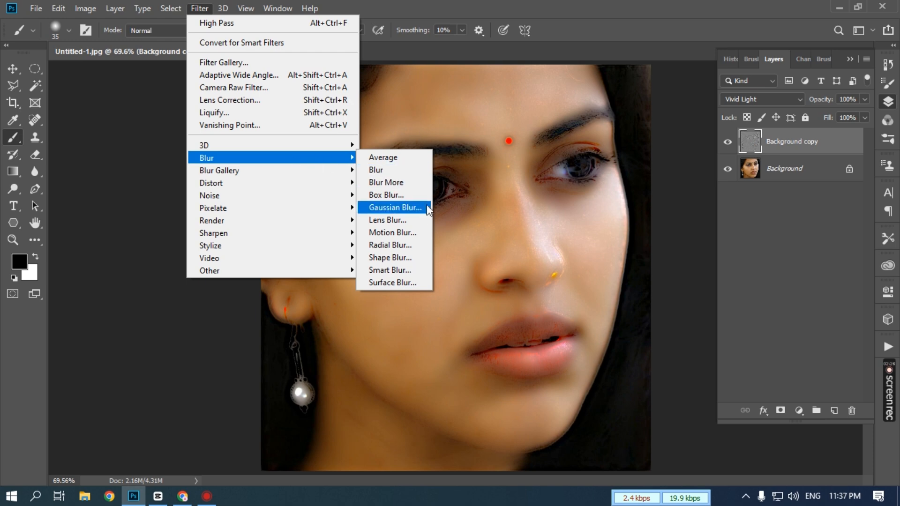
click(395, 207)
drag(631, 294, 717, 298)
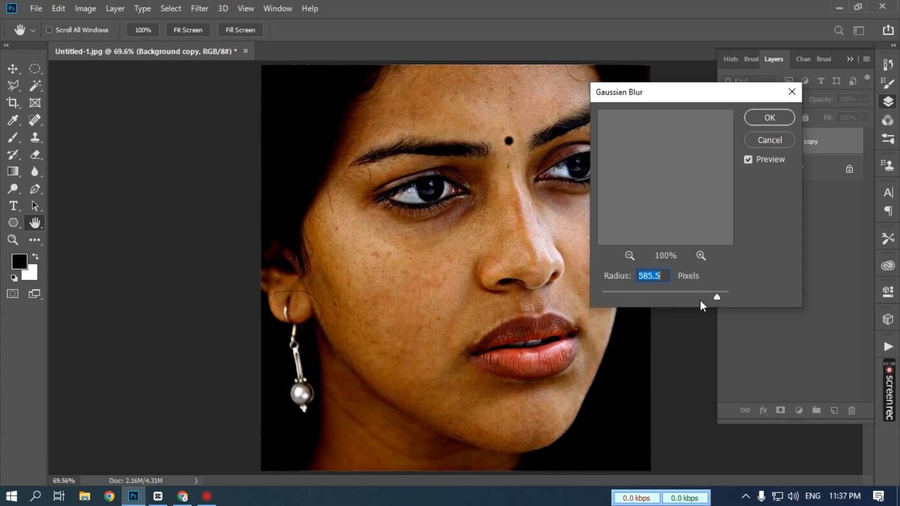
drag(704, 293, 651, 293)
drag(589, 293, 586, 288)
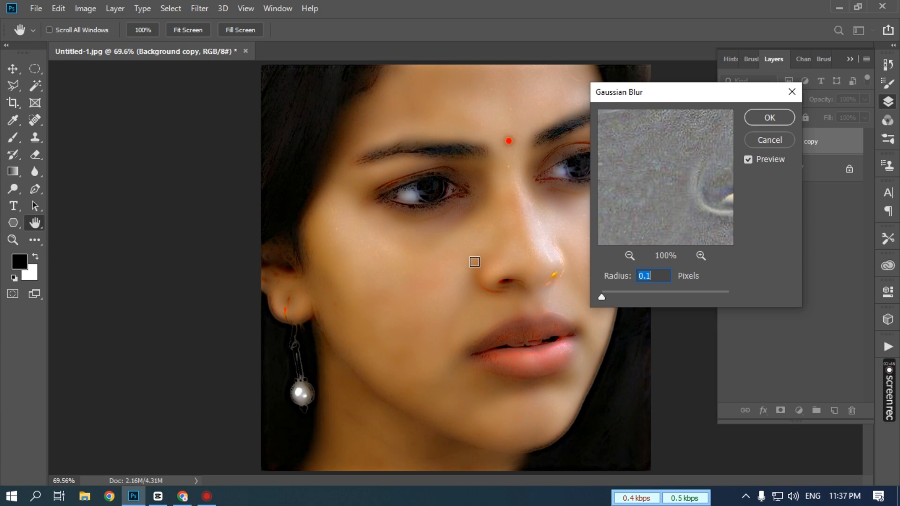
click(603, 297)
mouse_move(604, 297)
mouse_down()
mouse_move(630, 297)
mouse_move(615, 297)
mouse_up()
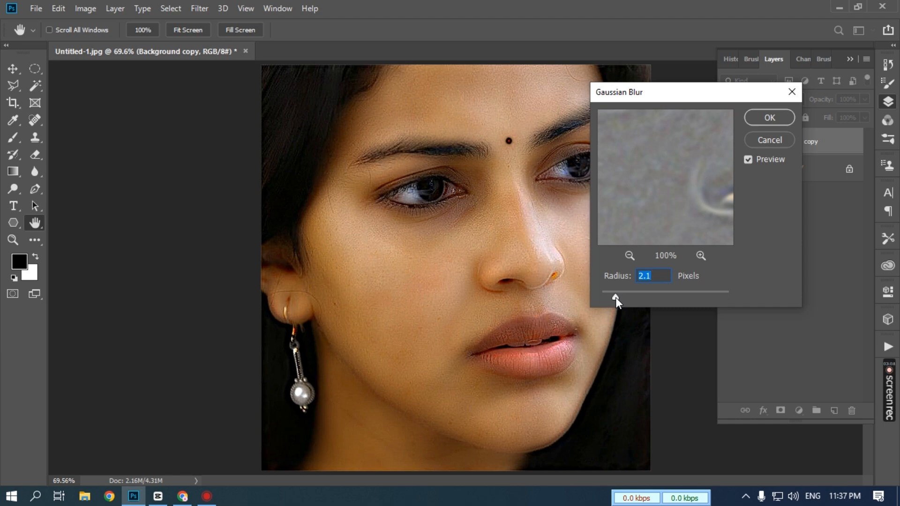
click(775, 122)
key(b)
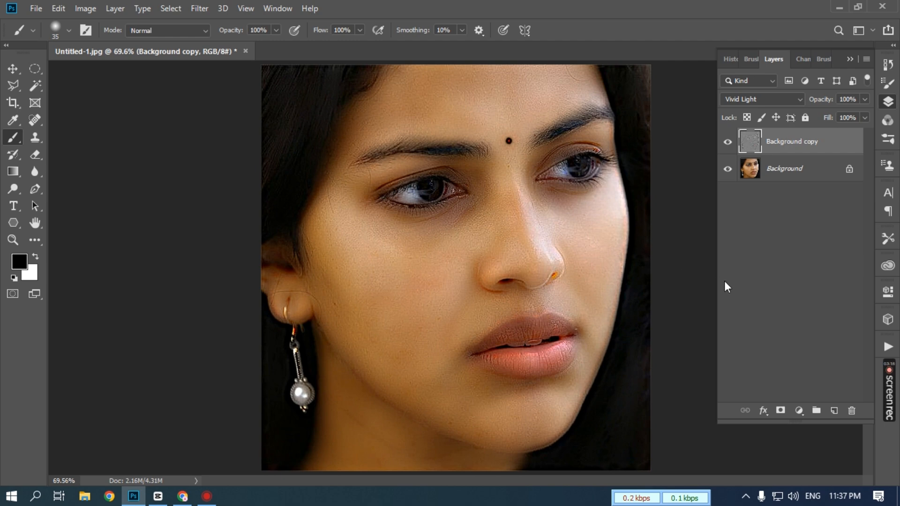
Add a black layer mask to the Background copy layer and ready the Brush tool with white as foreground colour.
alt+click(780, 411)
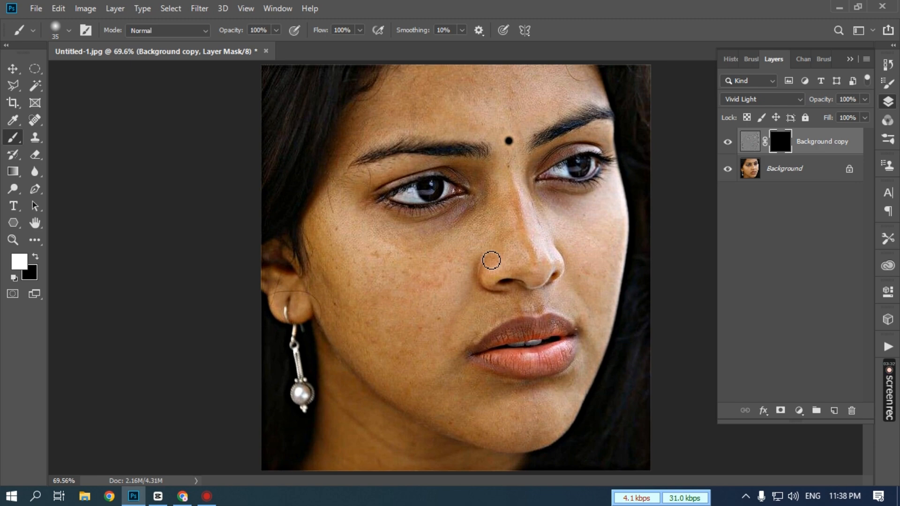
right_click(14, 137)
click(59, 140)
click(20, 261)
click(649, 136)
Paint white on the mask over the large cheek area with an enlarged soft brush to smooth the skin.
key(])
key(])
key(])
key(])
key(])
key(])
key(])
key(])
key(])
mouse_move(420, 274)
mouse_down()
mouse_move(391, 271)
mouse_move(349, 234)
mouse_move(366, 285)
mouse_move(319, 238)
mouse_move(360, 319)
mouse_move(387, 340)
mouse_move(377, 354)
mouse_move(346, 327)
mouse_move(355, 323)
mouse_move(479, 412)
mouse_move(524, 407)
mouse_move(441, 379)
mouse_move(448, 382)
mouse_move(408, 343)
mouse_move(436, 272)
mouse_move(421, 268)
mouse_move(432, 244)
mouse_move(453, 230)
mouse_move(471, 238)
mouse_move(461, 211)
mouse_move(481, 183)
mouse_move(472, 203)
mouse_move(477, 195)
mouse_move(412, 234)
mouse_move(341, 211)
mouse_move(419, 260)
mouse_move(361, 262)
mouse_move(356, 250)
mouse_move(415, 282)
mouse_up()
Paint white on the mask around the nose and above the lips with a smaller brush.
key(bracketleft)
key(bracketleft)
key(bracketleft)
key(bracketleft)
key(bracketleft)
key(bracketleft)
mouse_move(496, 312)
mouse_down()
mouse_move(552, 300)
mouse_move(588, 335)
mouse_move(604, 261)
mouse_move(576, 248)
mouse_move(586, 261)
mouse_move(595, 216)
mouse_move(619, 207)
mouse_move(510, 212)
mouse_move(501, 267)
mouse_move(540, 254)
mouse_up()
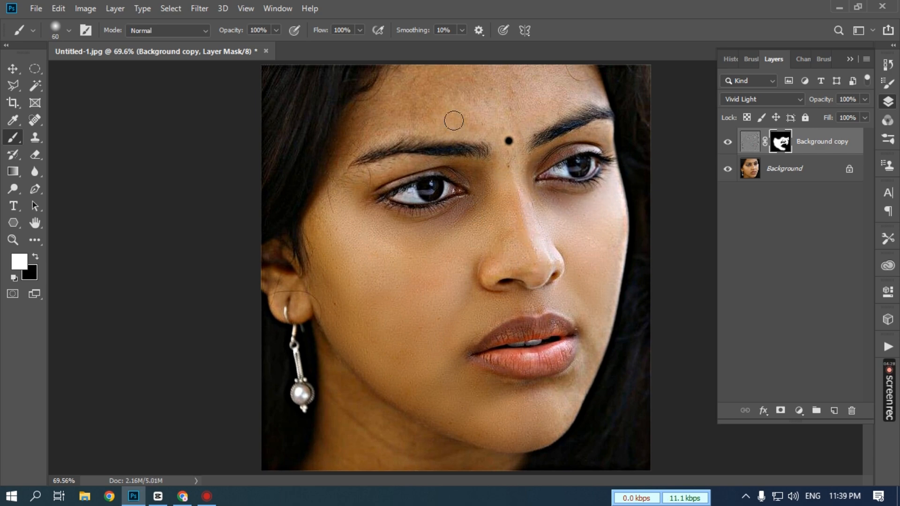
Paint white on the mask over the forehead, neck and jawline, adjusting the brush size to each area.
mouse_move(454, 121)
mouse_down()
mouse_move(423, 107)
mouse_move(545, 96)
mouse_move(584, 82)
mouse_move(467, 67)
mouse_move(398, 75)
mouse_move(362, 138)
mouse_up()
key(bracketright)
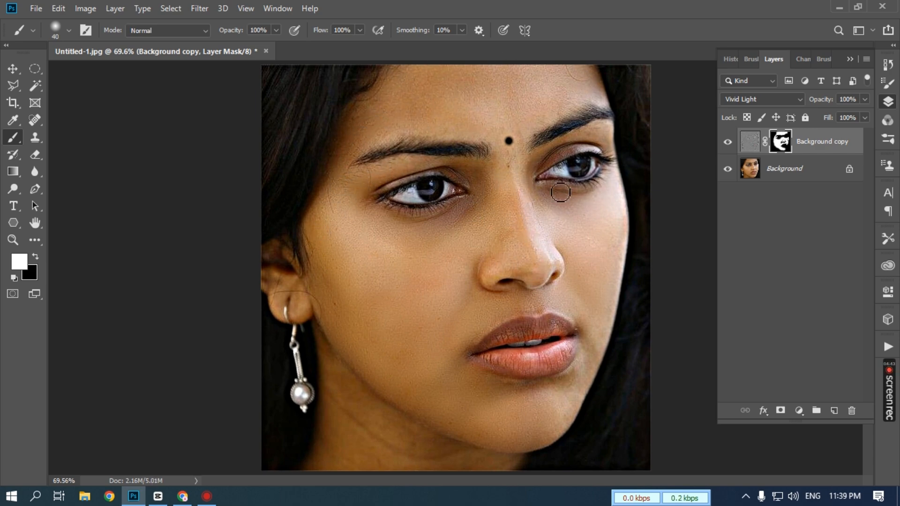
mouse_move(363, 401)
mouse_down()
mouse_move(371, 420)
mouse_move(392, 427)
mouse_move(410, 450)
mouse_up()
key(bracketleft)
drag(581, 388, 570, 410)
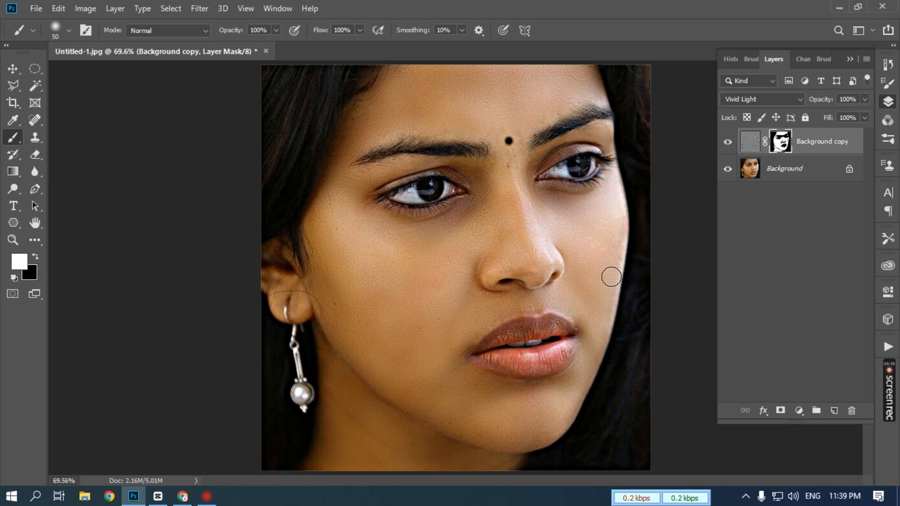
Toggle the Background copy layer's visibility to compare the portrait before and after the skin smoothing.
click(727, 141)
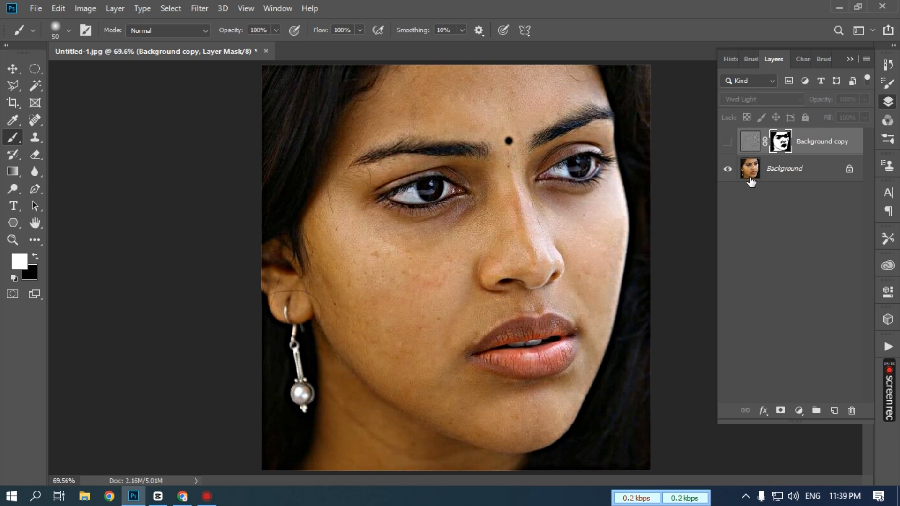
click(727, 142)
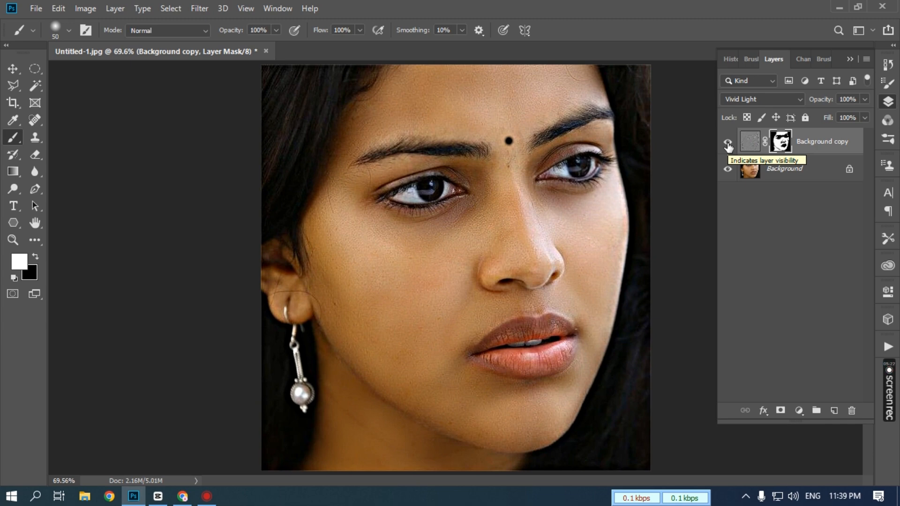
click(727, 143)
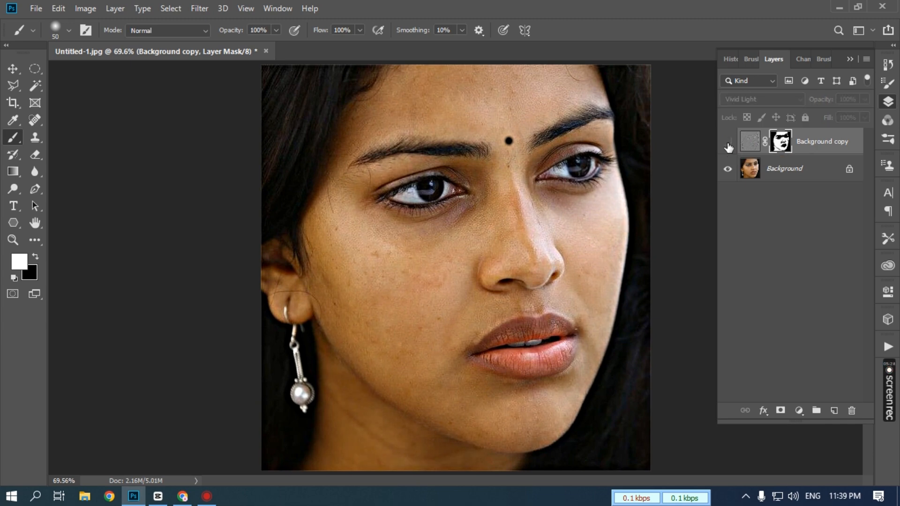
click(728, 143)
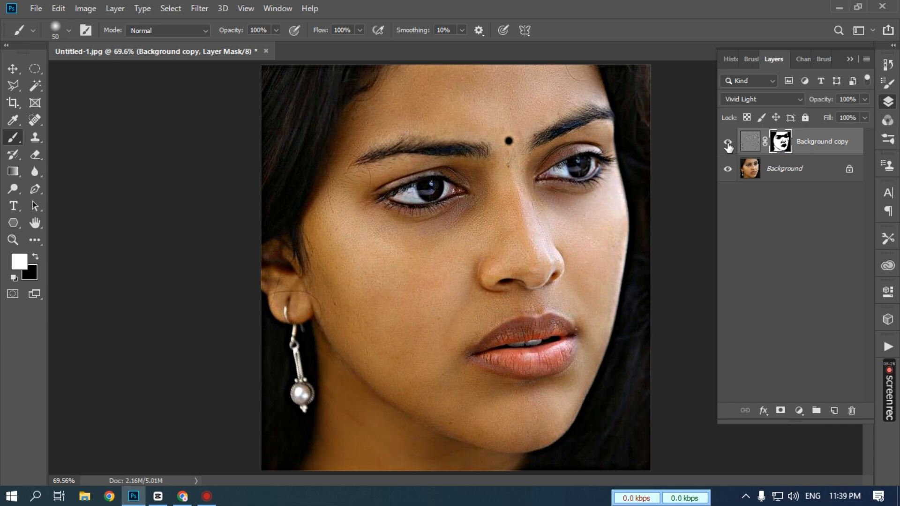